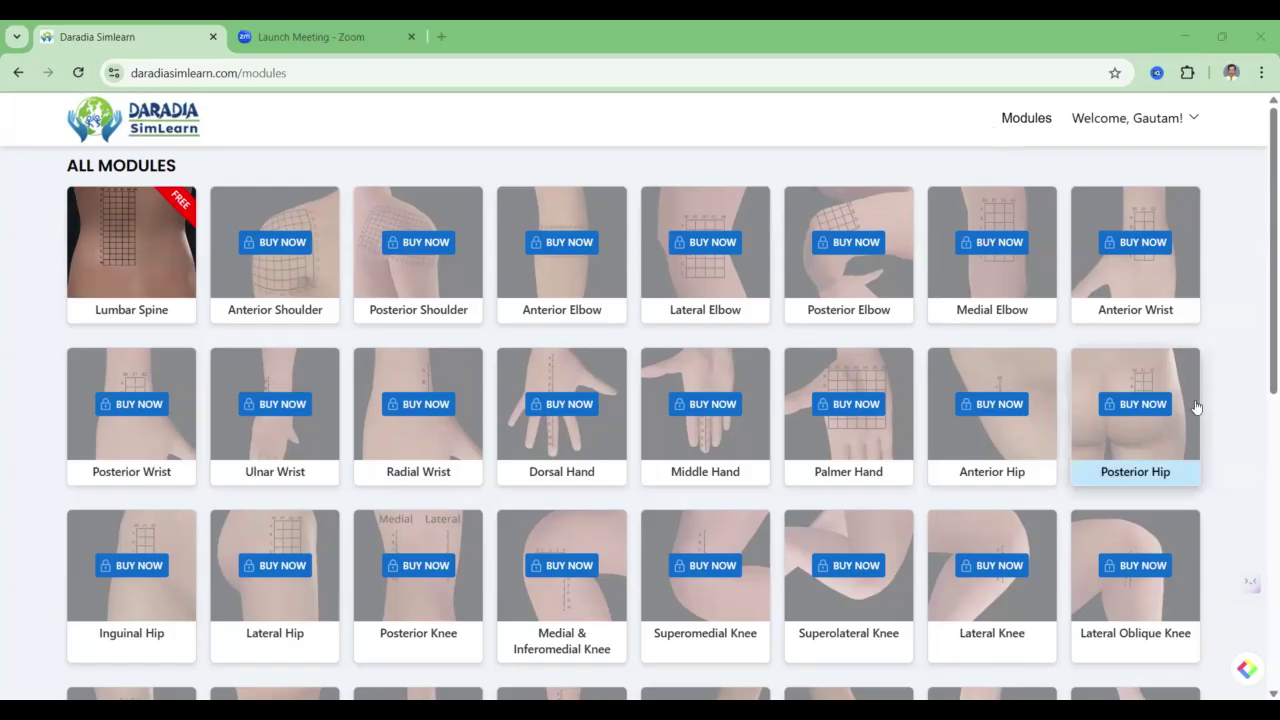
# - Open the free Lumbar Spine module and show a long-axis scan with the probe over the back grid
pyautogui.scroll(-3, 920, 354)
pyautogui.scroll(3, 776, 330)
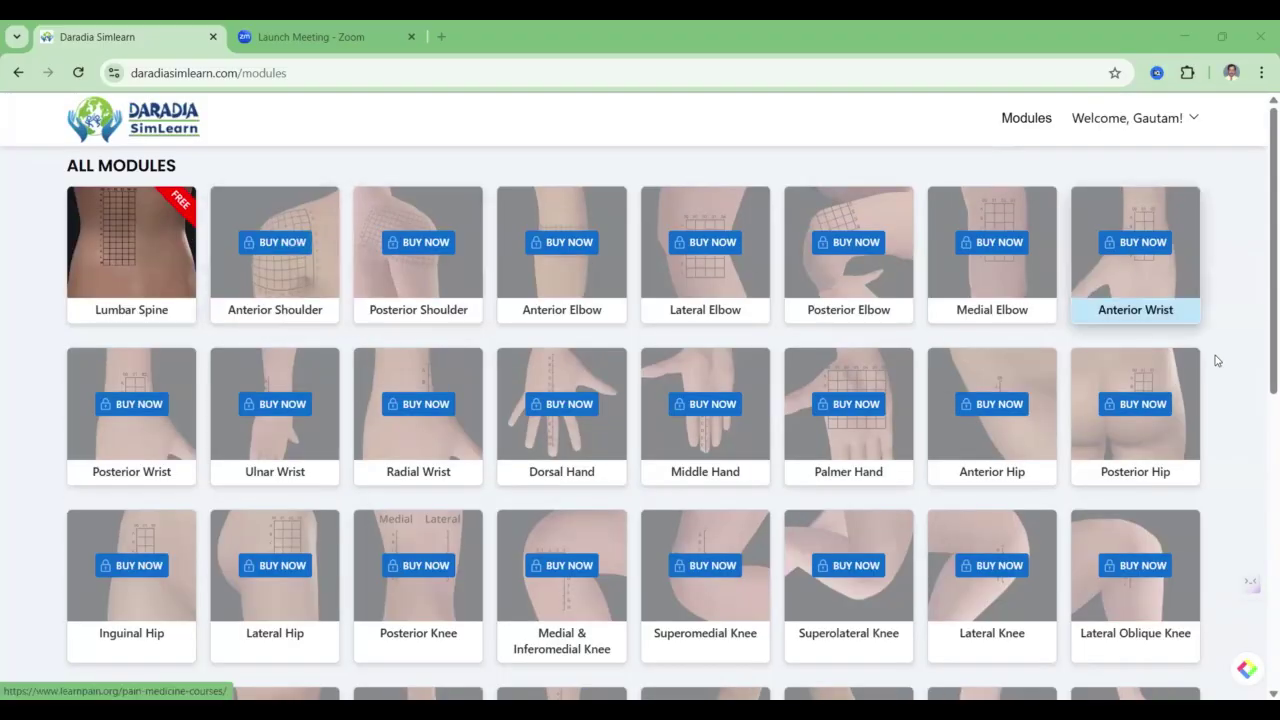
pyautogui.scroll(-3, 1214, 357)
pyautogui.scroll(-5, 1205, 368)
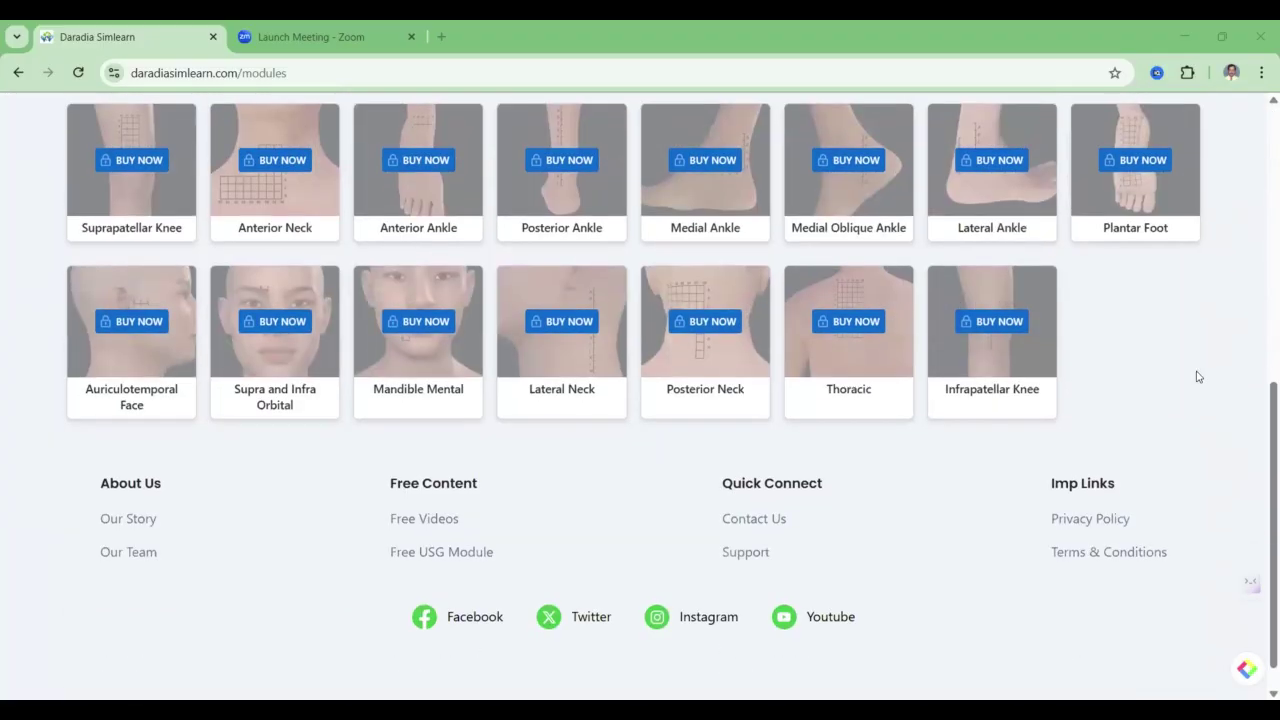
pyautogui.scroll(2, 1197, 375)
pyautogui.scroll(-2, 1197, 373)
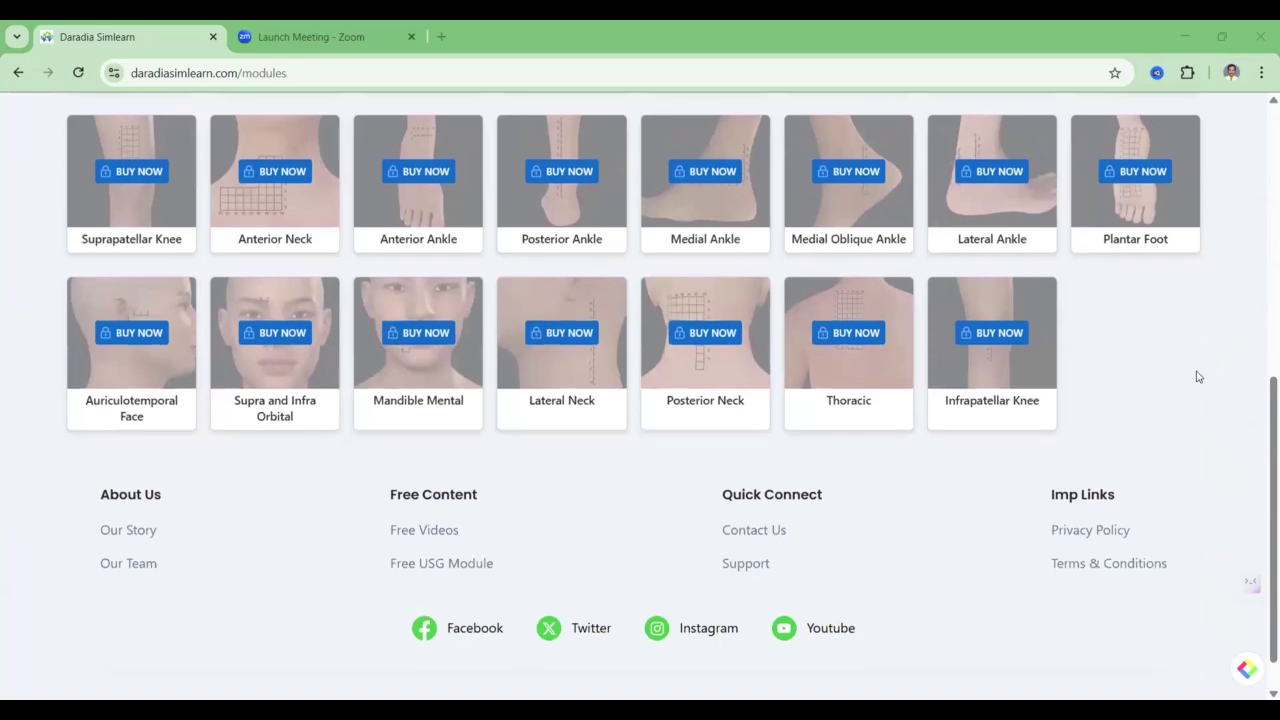
pyautogui.scroll(4, 1200, 374)
pyautogui.scroll(1, 1221, 323)
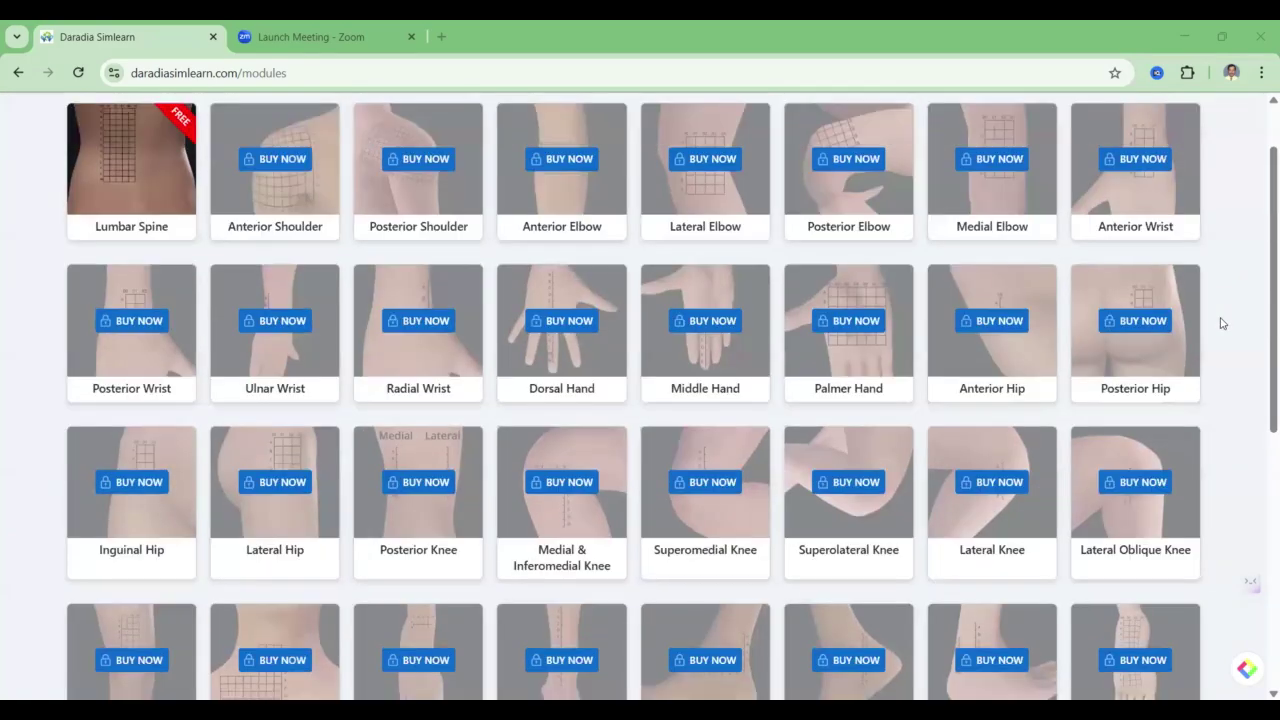
pyautogui.scroll(1, 1221, 323)
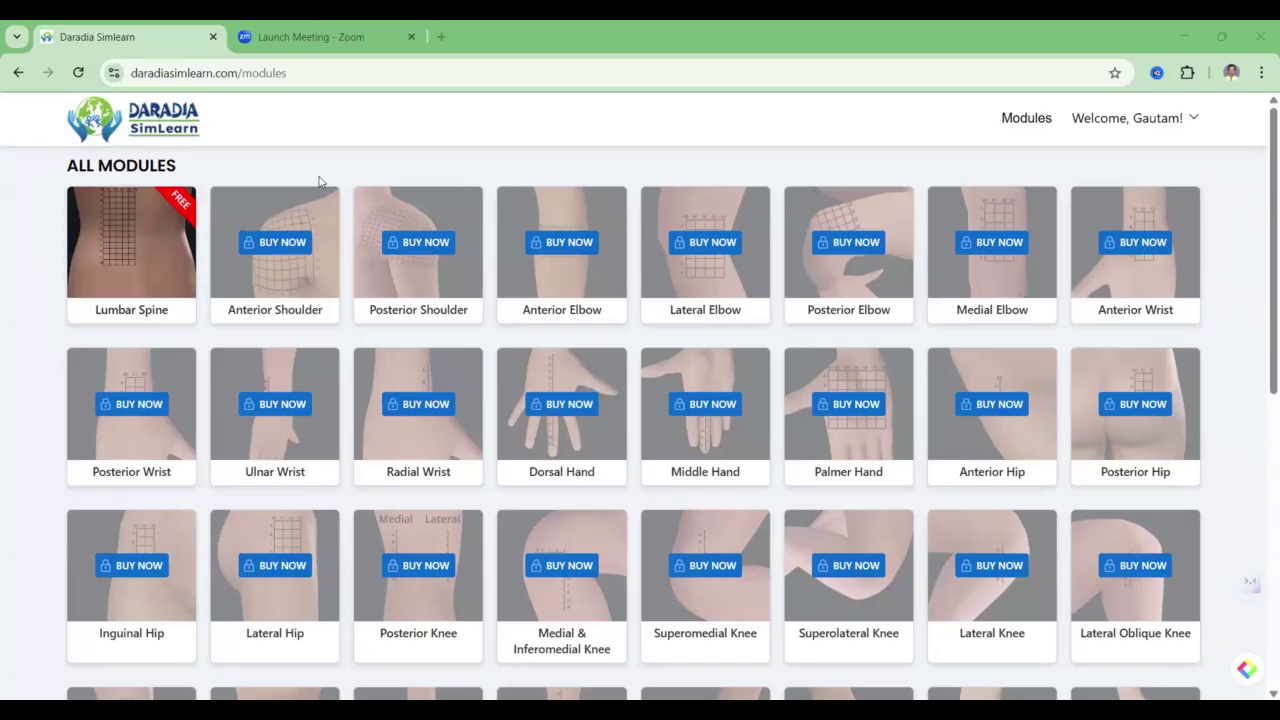
pyautogui.click(140, 243)
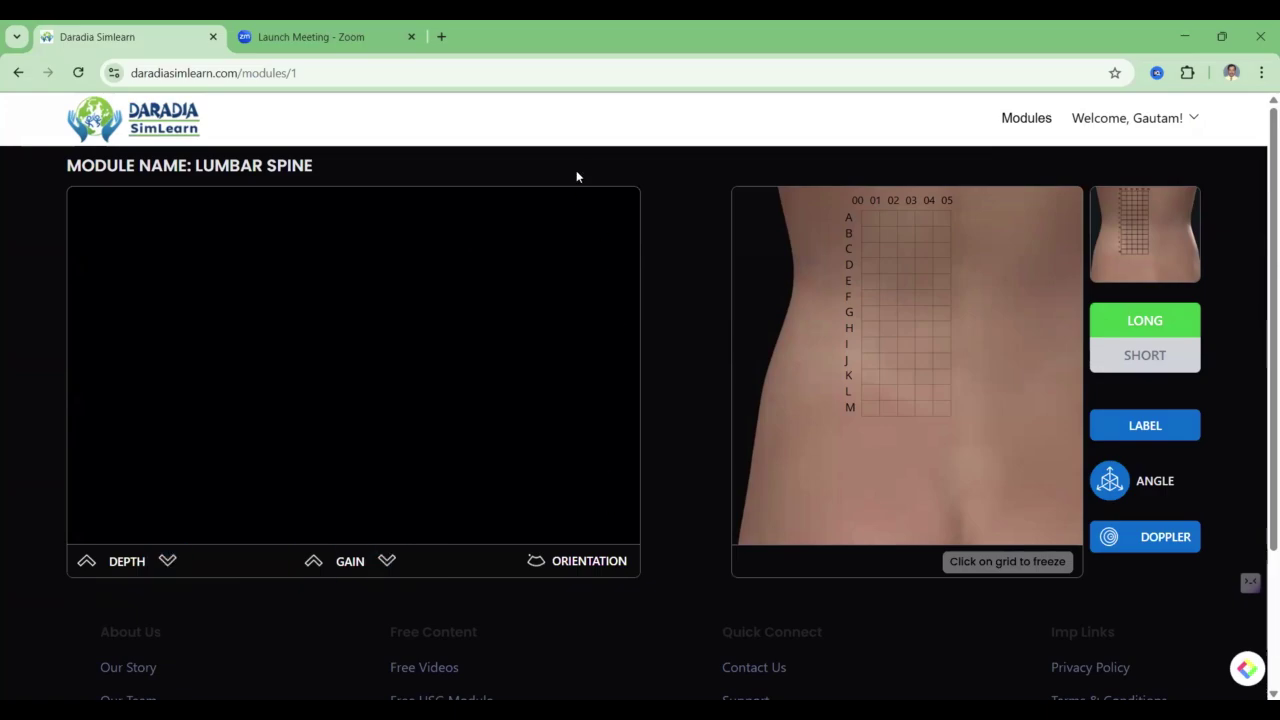
pyautogui.click(584, 563)
pyautogui.moveTo(923, 404)
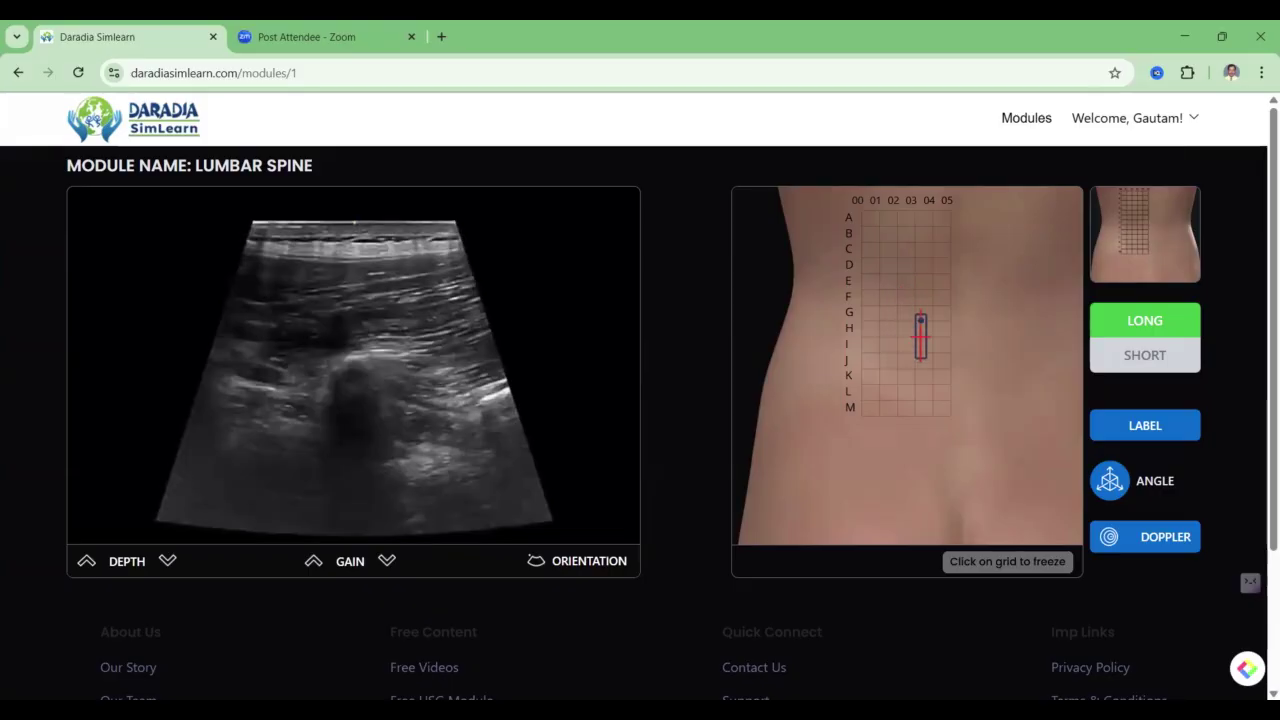
# - Switch to short-axis view, freeze at row I, columns 03–04, then raise and lower the gain
pyautogui.click(1127, 368)
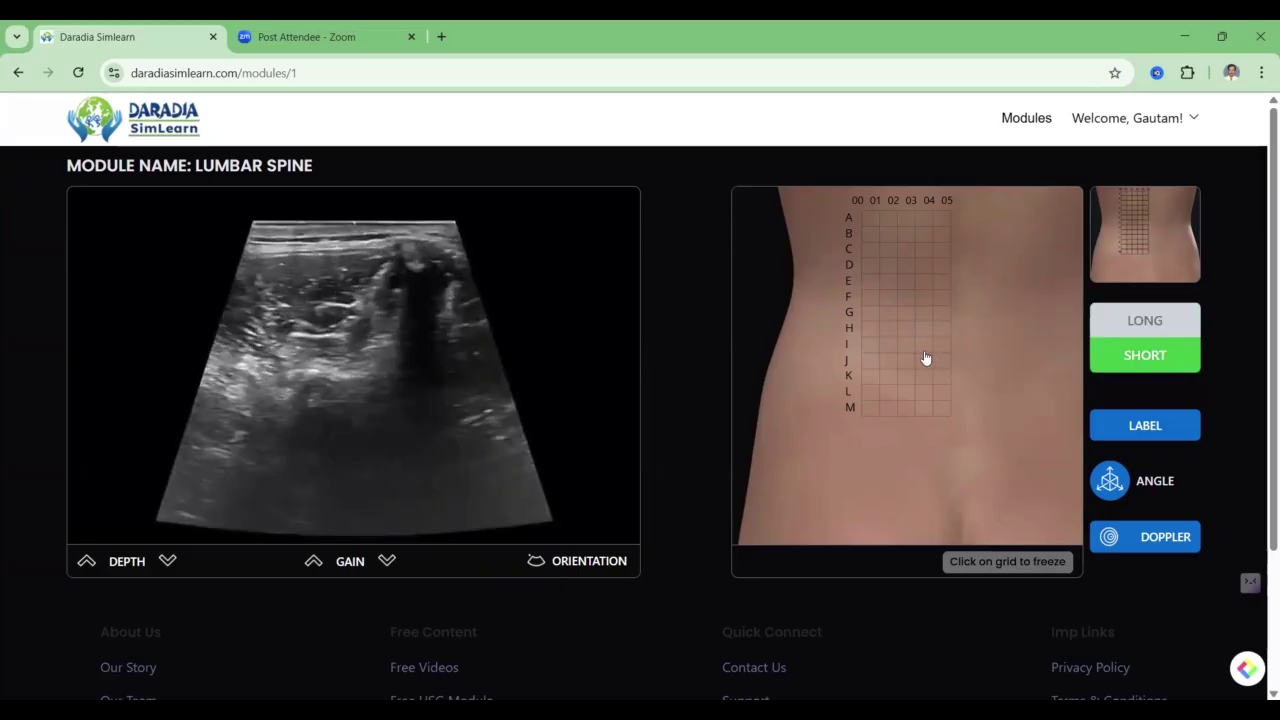
pyautogui.click(926, 357)
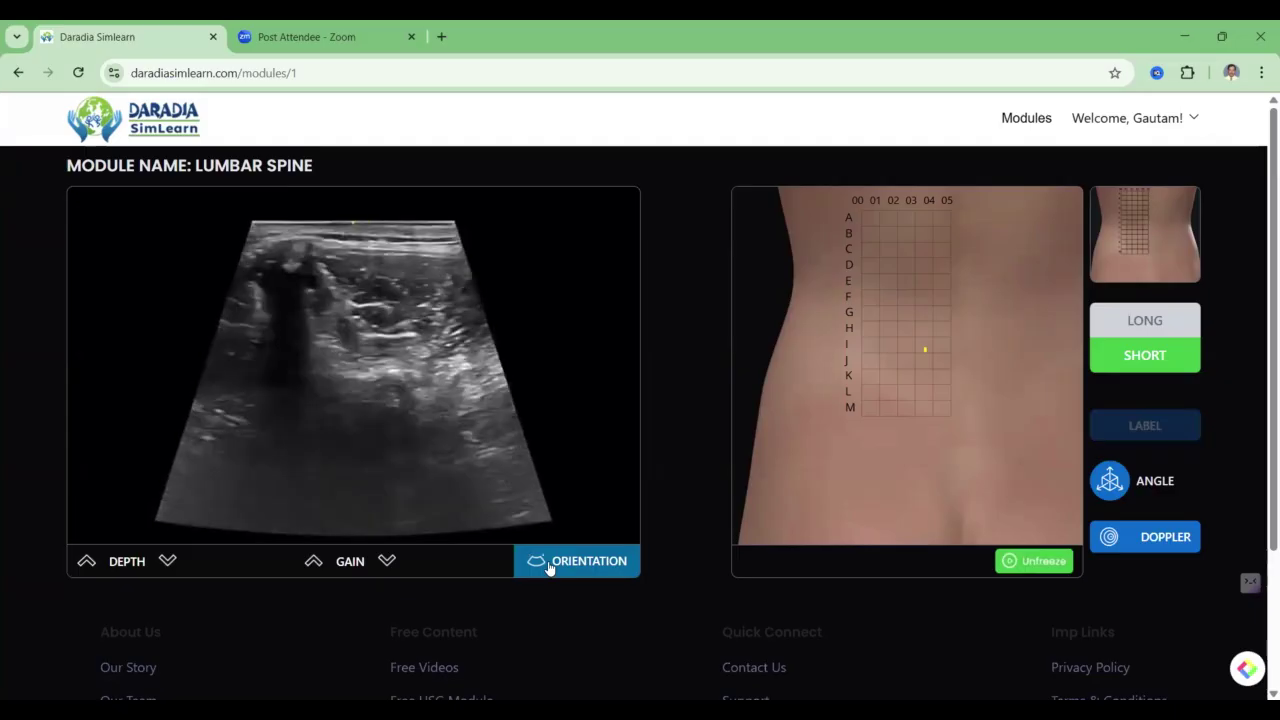
pyautogui.click(314, 561)
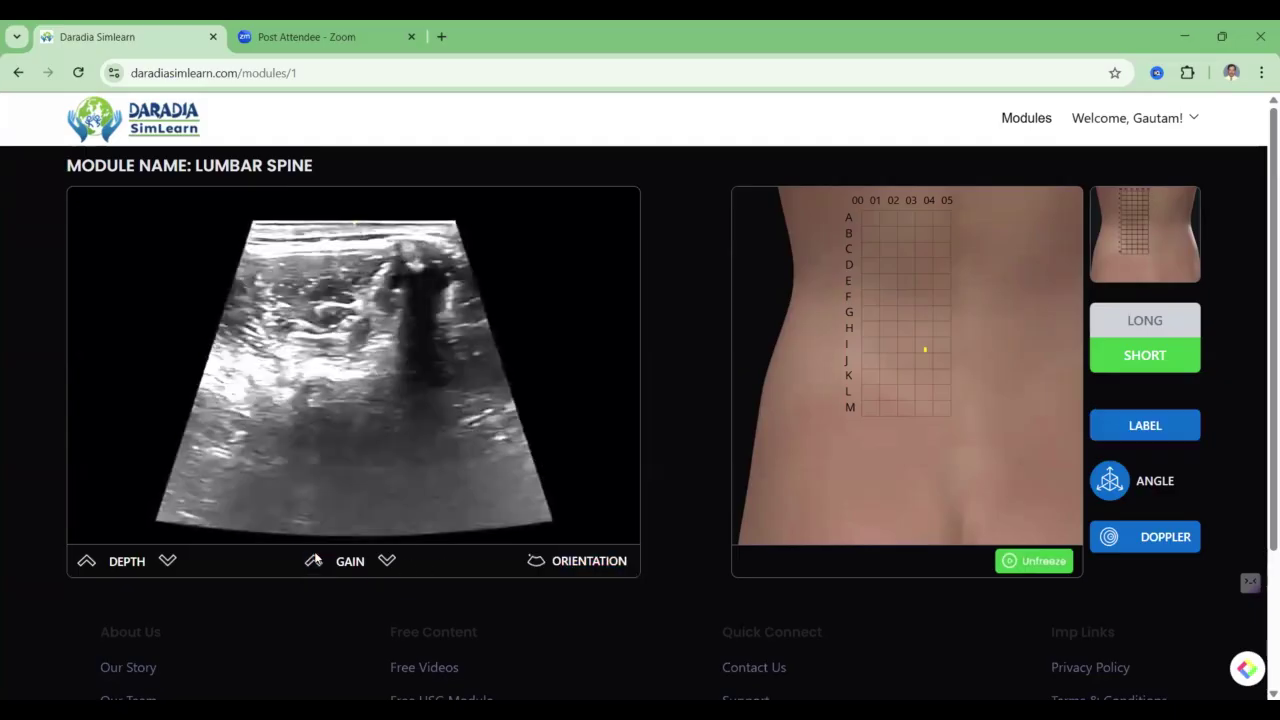
pyautogui.click(386, 563)
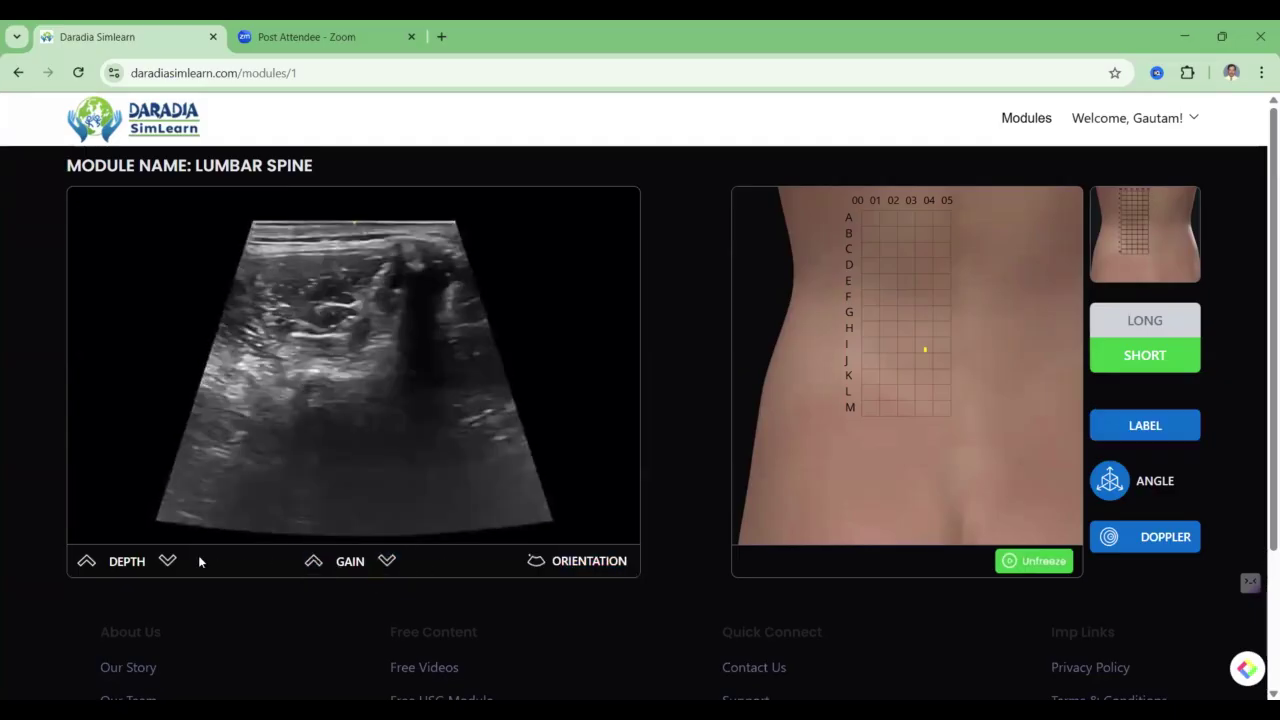
# - Fine-tune gain, increase then reduce the imaging depth, and unfreeze to clear the scan
pyautogui.click(86, 562)
pyautogui.click(86, 562)
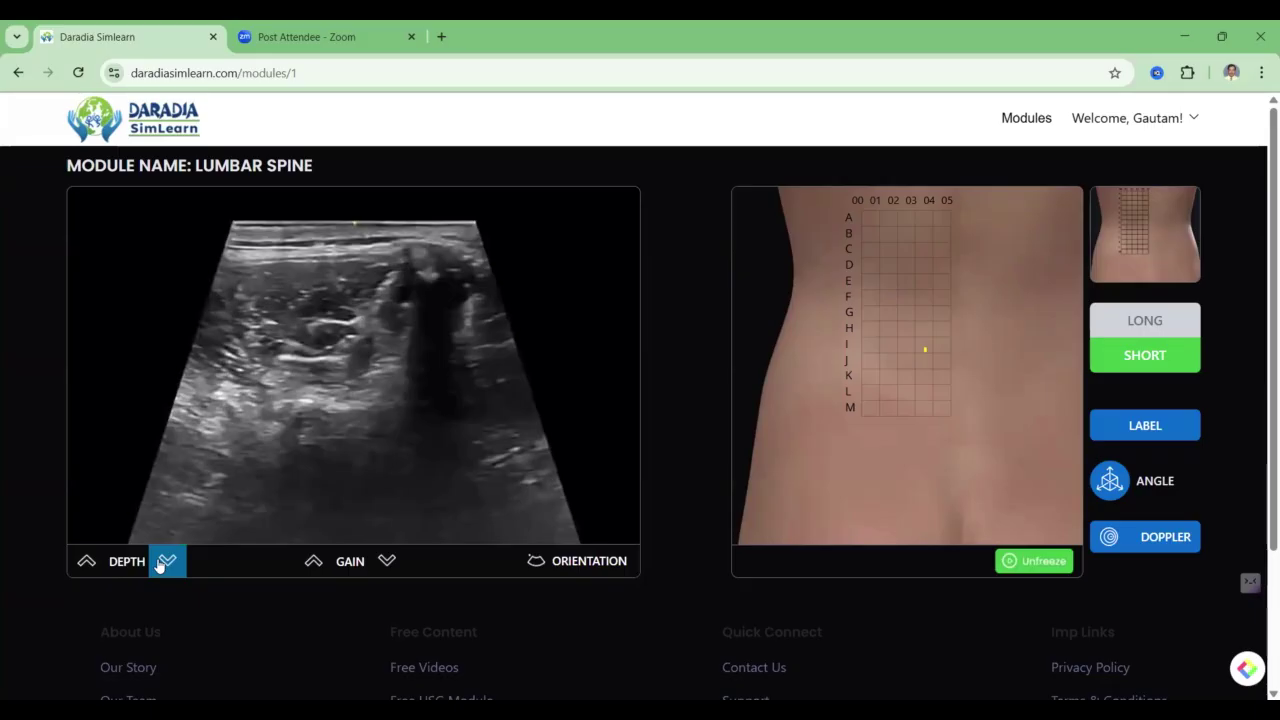
pyautogui.click(163, 563)
pyautogui.click(163, 563)
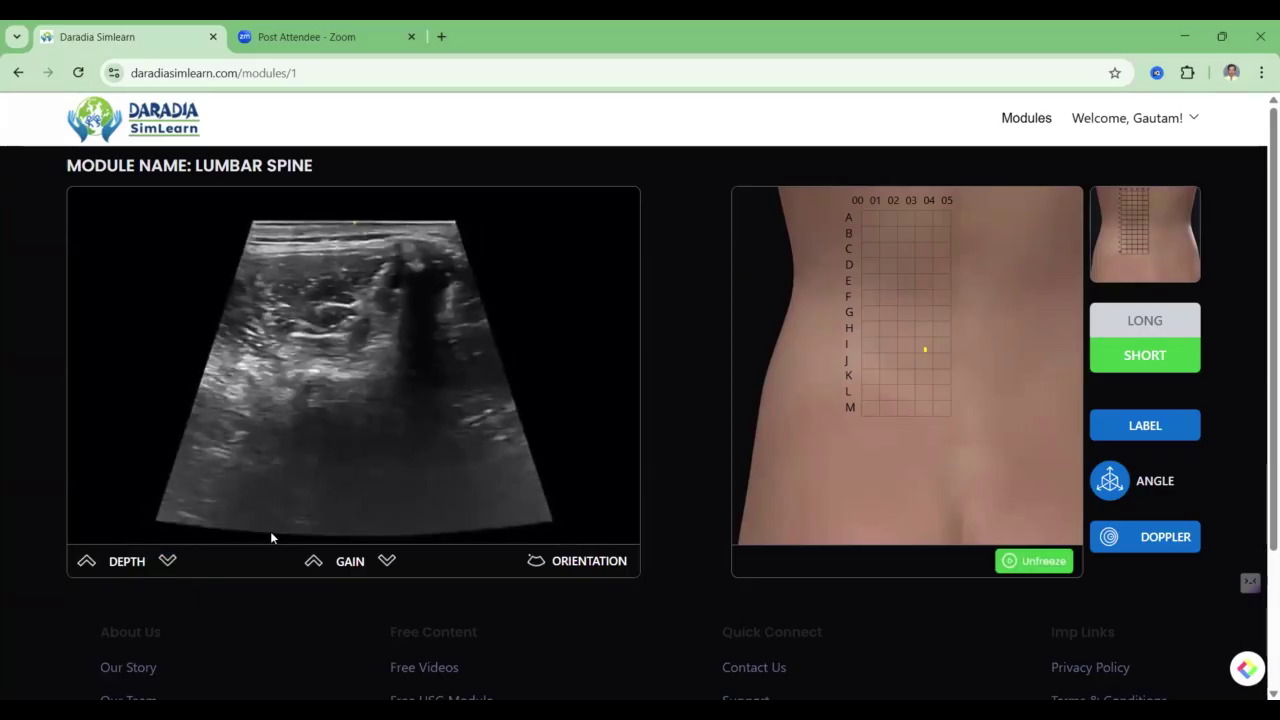
pyautogui.click(1028, 564)
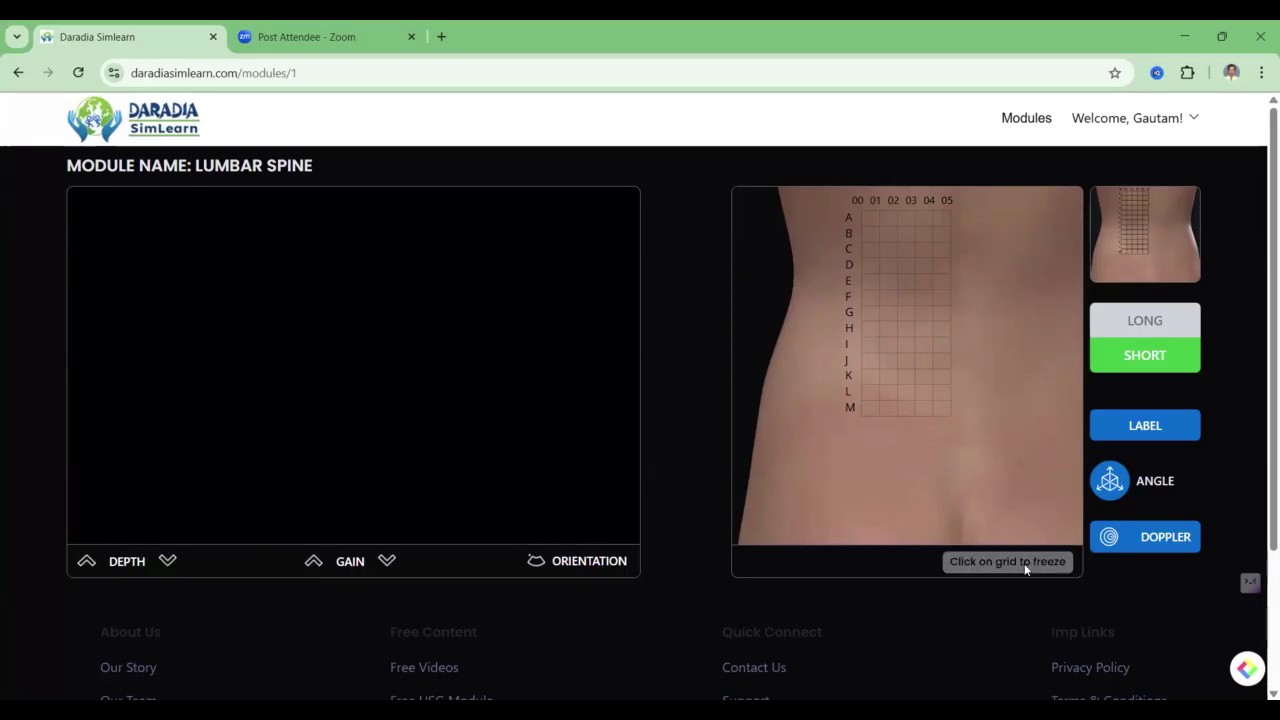
# - Turn on labelling and freeze a short-axis scan at row D showing labelled structures
pyautogui.click(1105, 435)
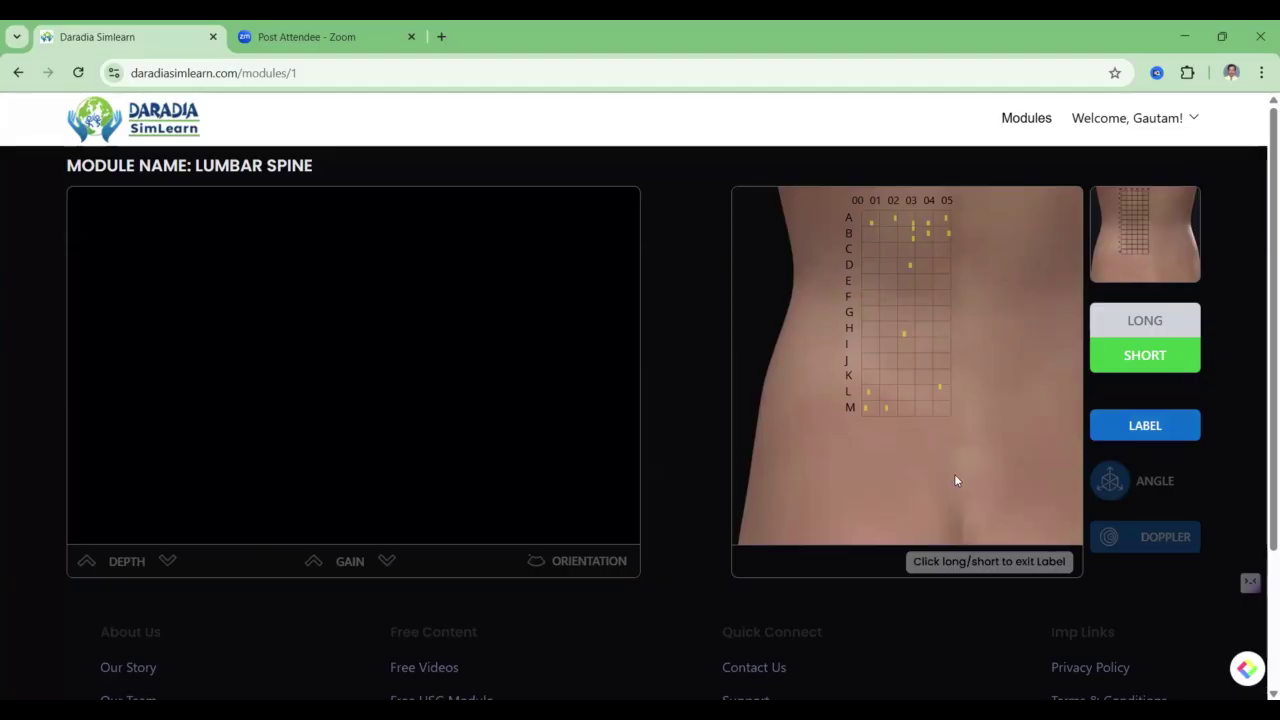
pyautogui.moveTo(907, 358); pyautogui.dragTo(904, 333)
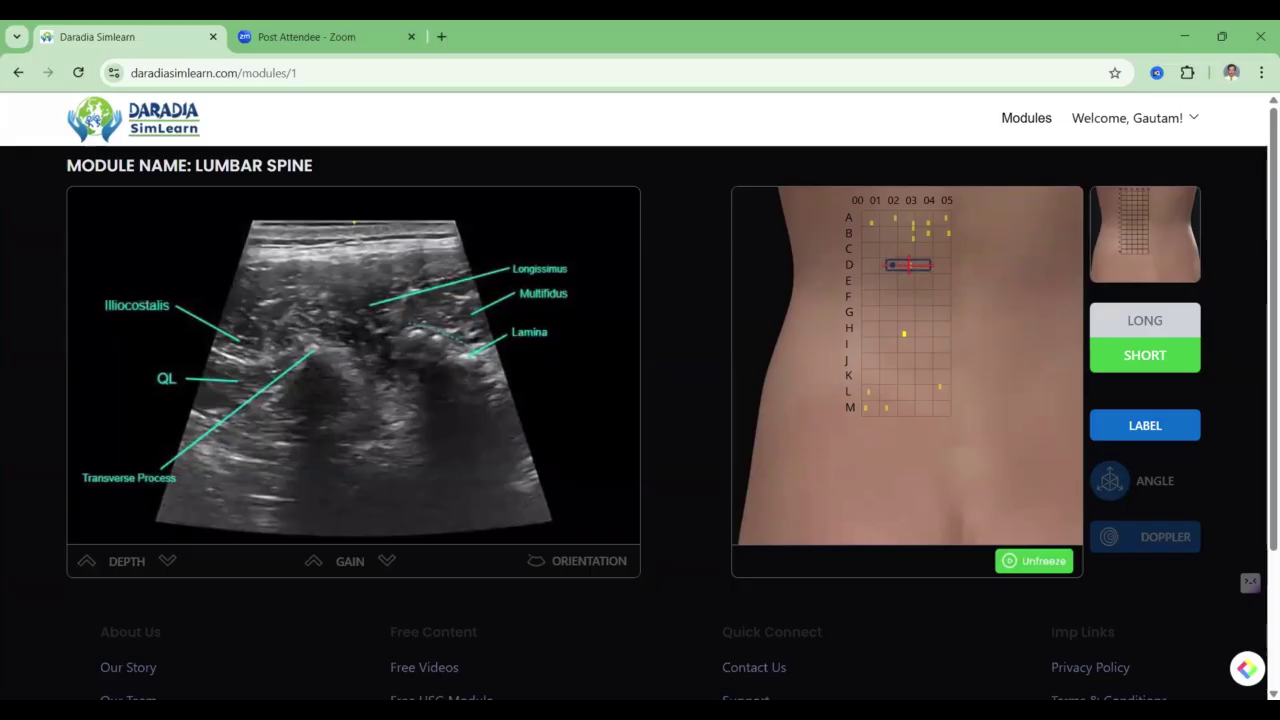
pyautogui.click(910, 264)
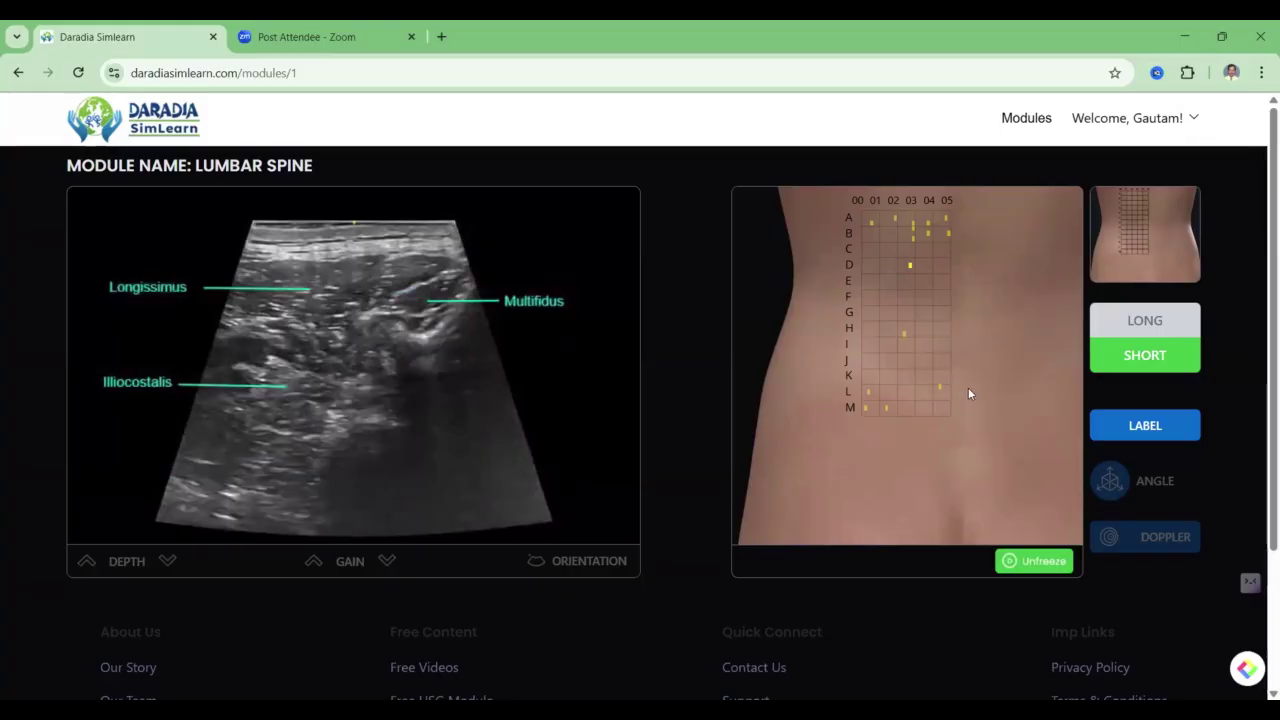
# - Unfreeze the labelled image and switch the probe to long-axis orientation
pyautogui.click(1032, 562)
pyautogui.click(1167, 432)
pyautogui.click(1154, 320)
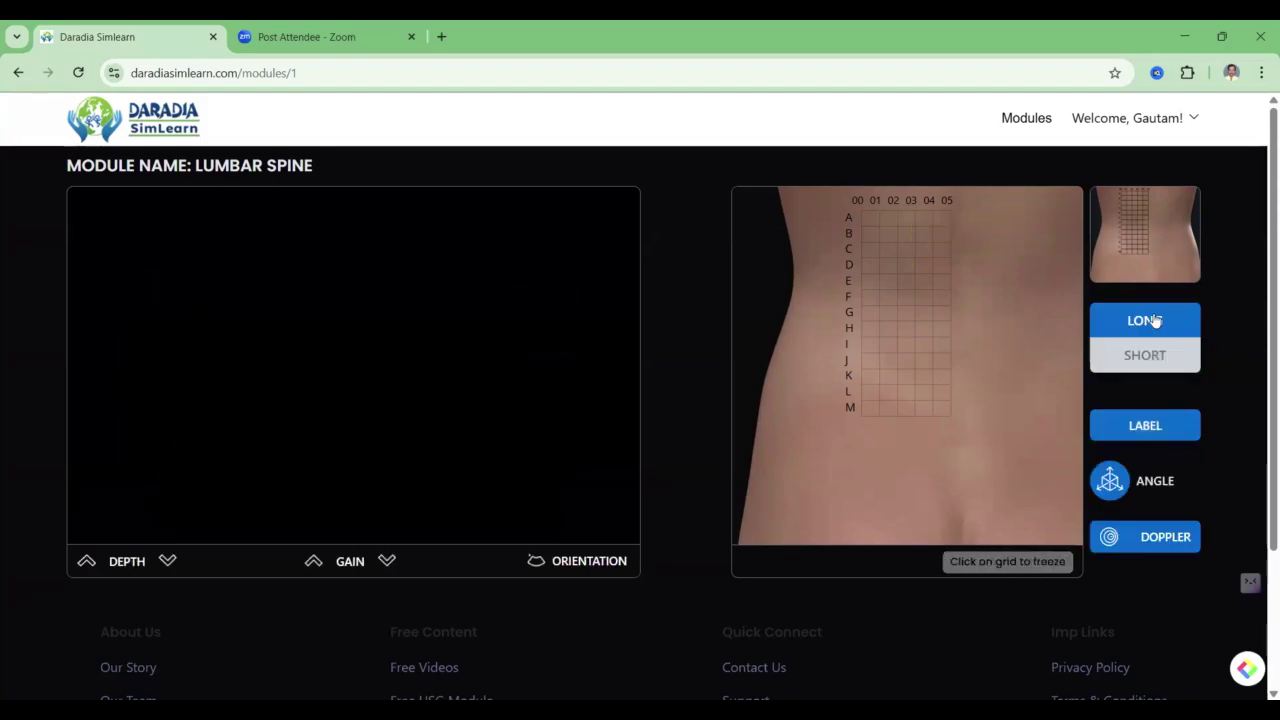
# - Turn on labelling, slide the probe from row D to column 03, rows D–E, then unfreeze
pyautogui.click(1138, 428)
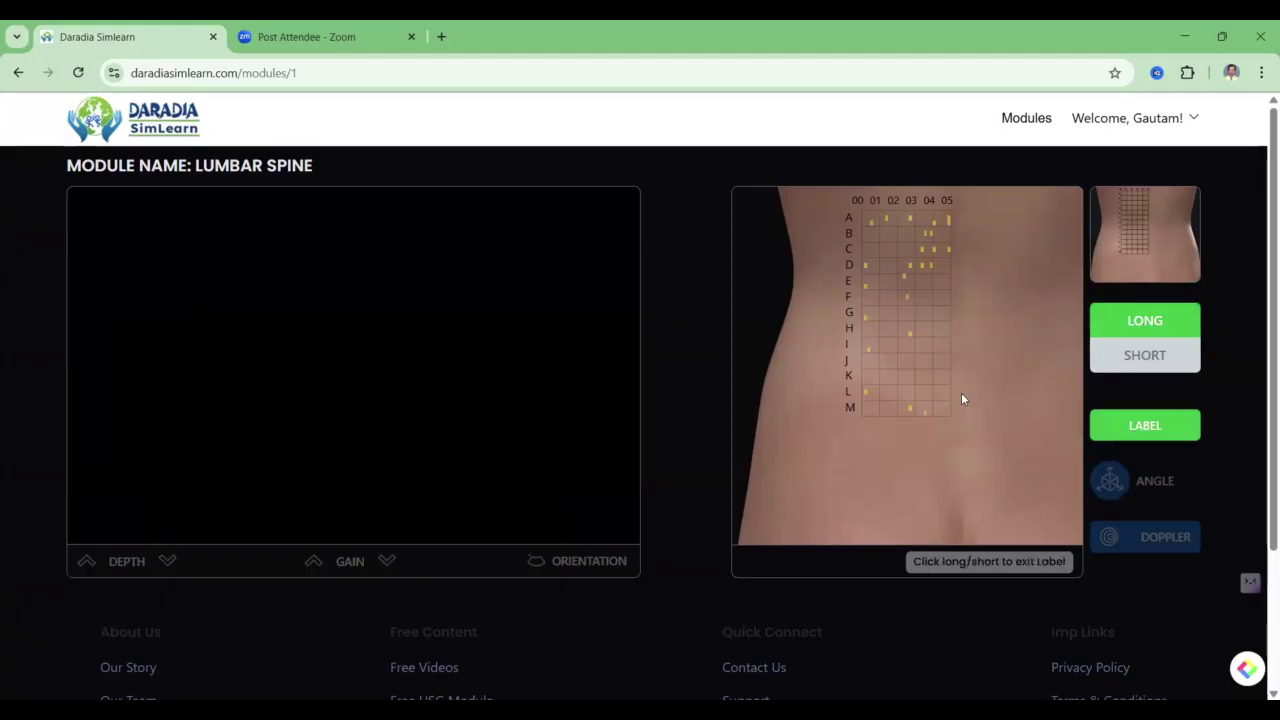
pyautogui.click(922, 265)
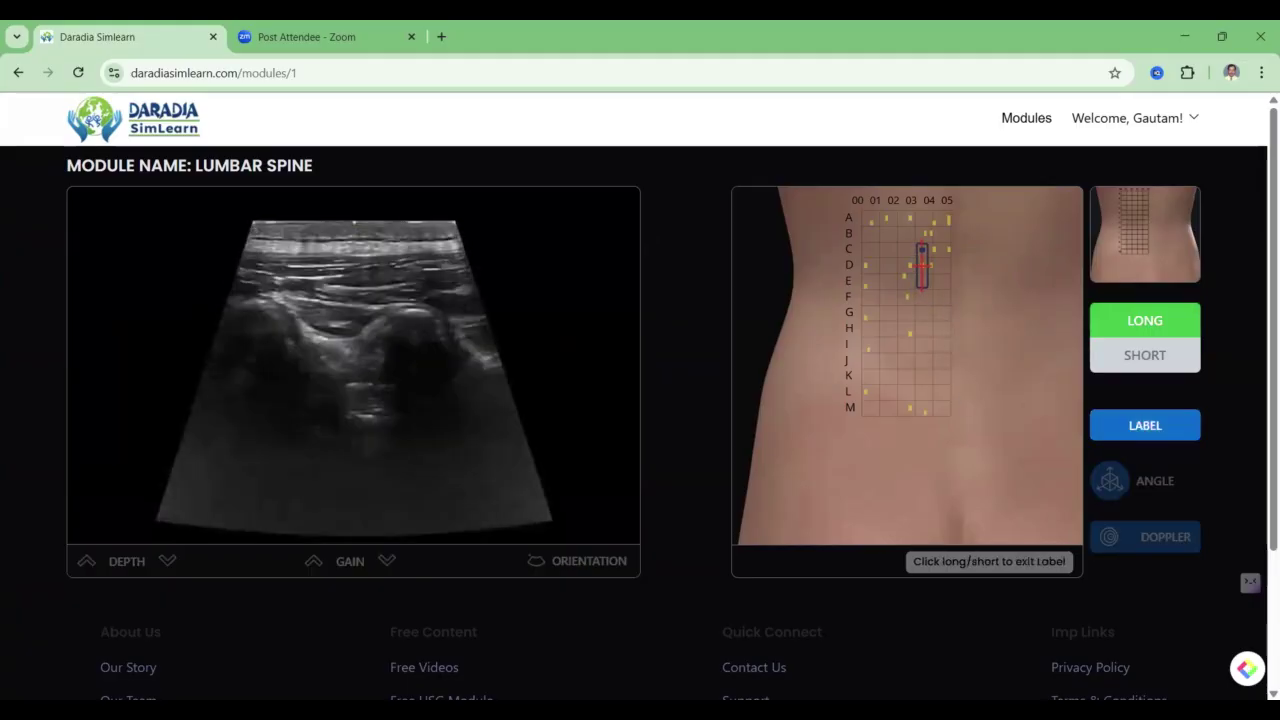
pyautogui.moveTo(922, 265); pyautogui.dragTo(904, 270)
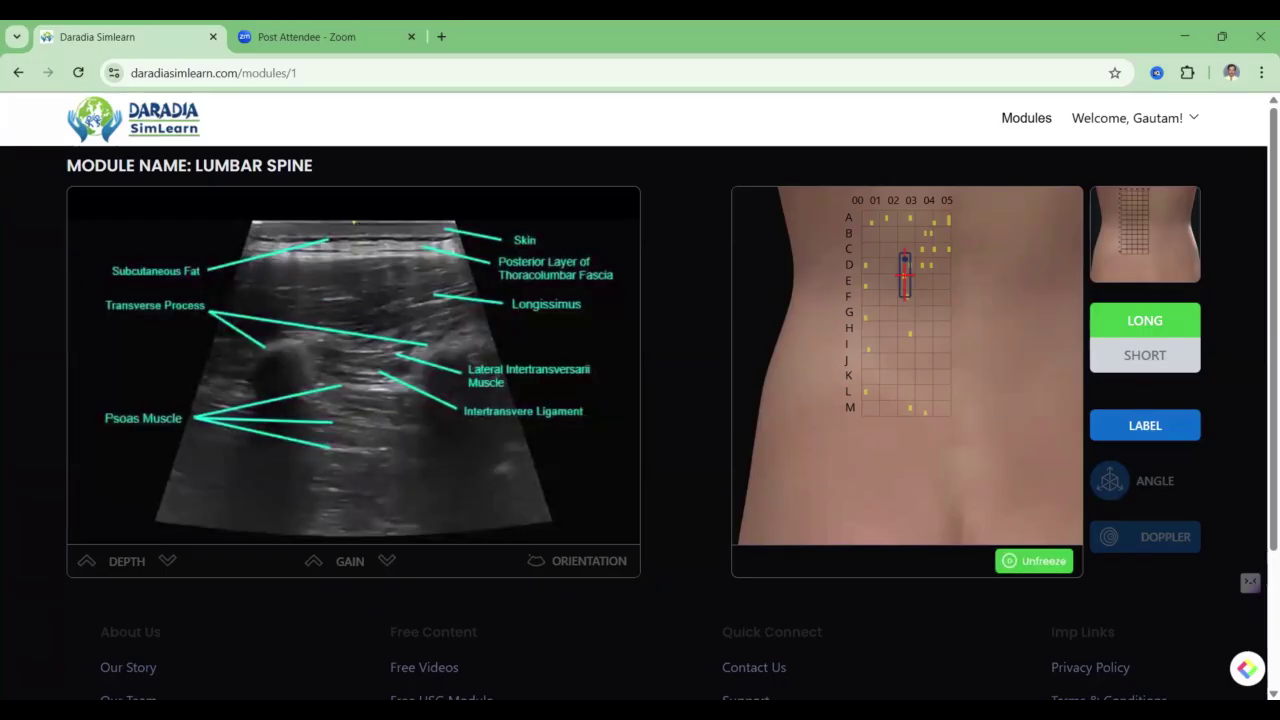
pyautogui.click(1050, 562)
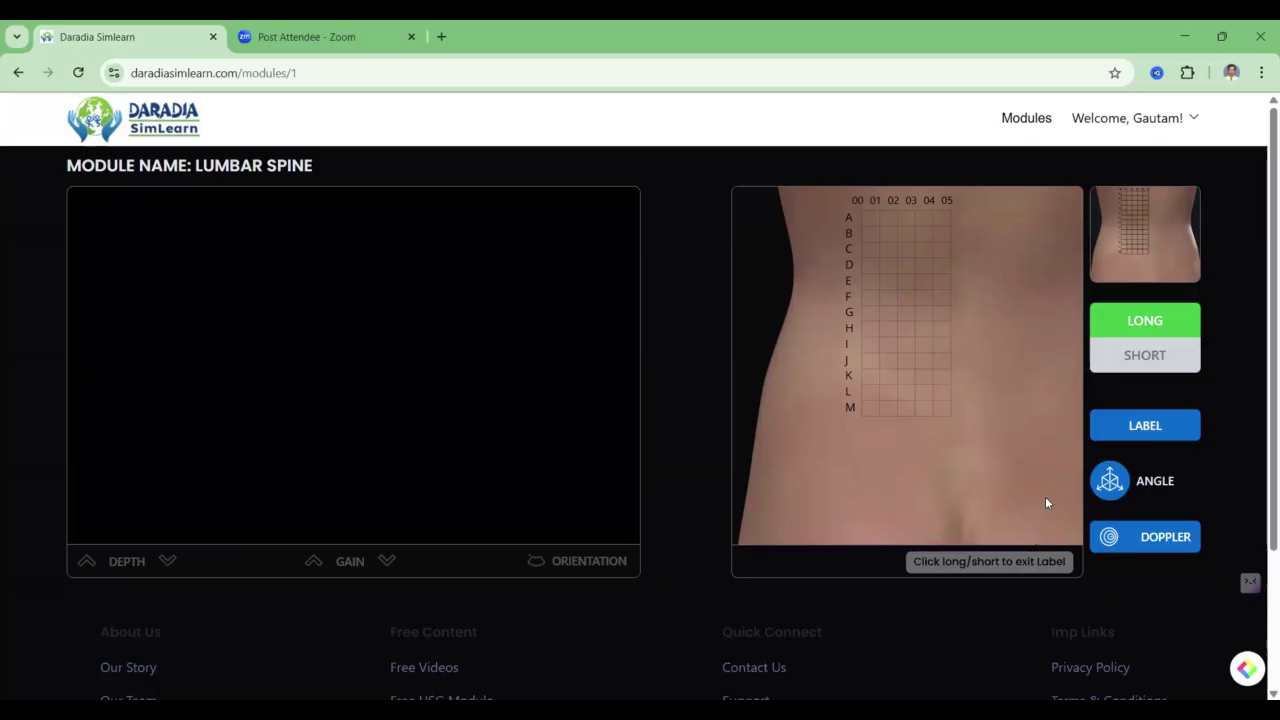
# - In angle mode, freeze a scan on column 04 near row G and tilt the probe to −5, 10, then 5
pyautogui.click(1113, 483)
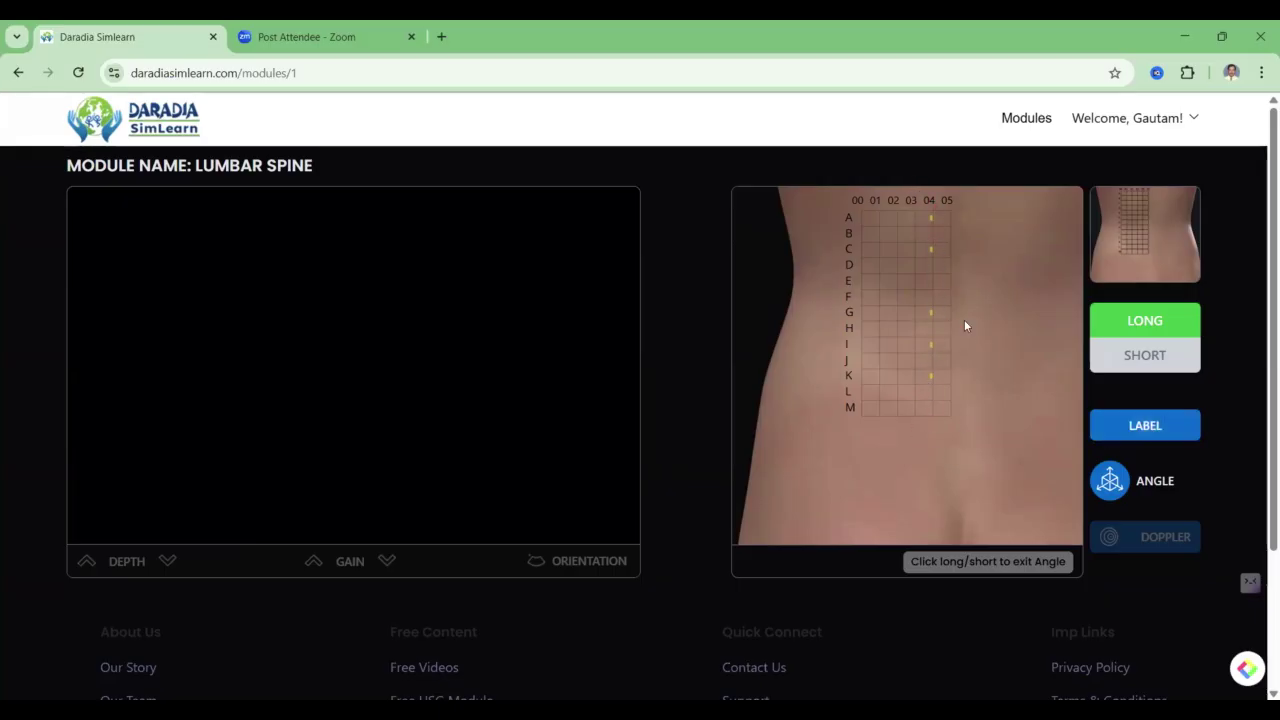
pyautogui.click(932, 312)
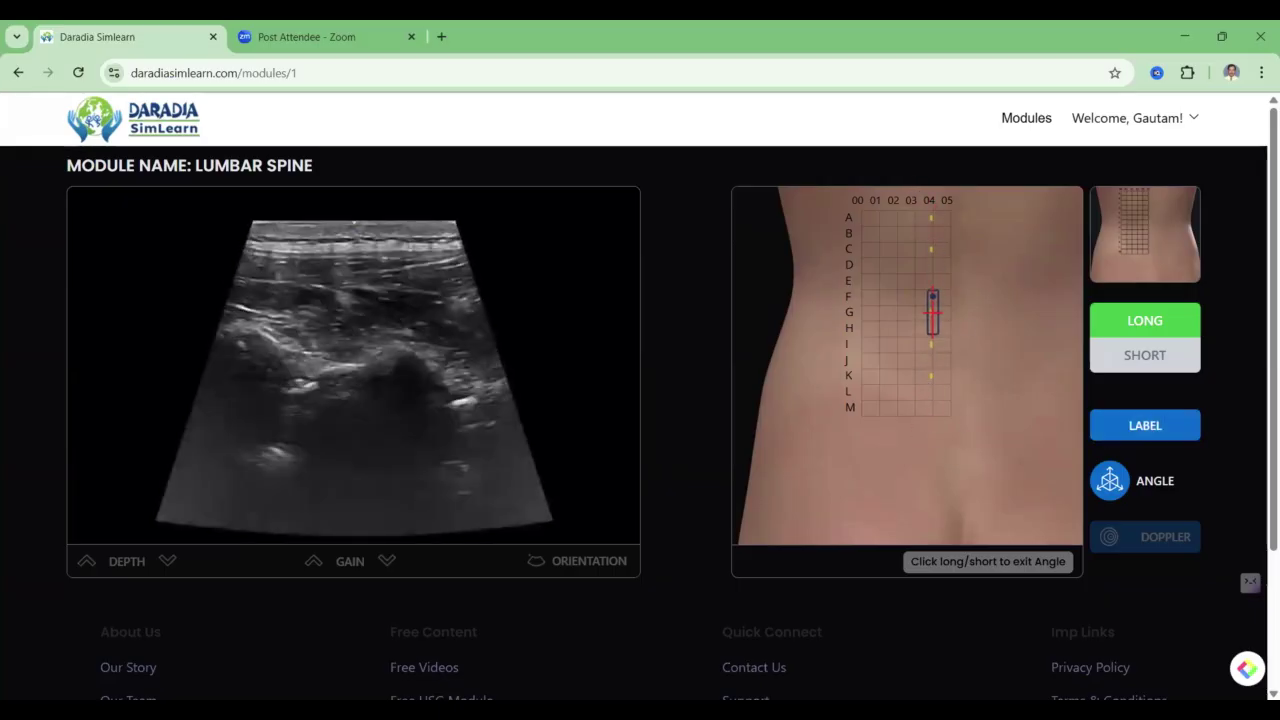
pyautogui.click(932, 312)
pyautogui.moveTo(932, 312); pyautogui.dragTo(925, 388)
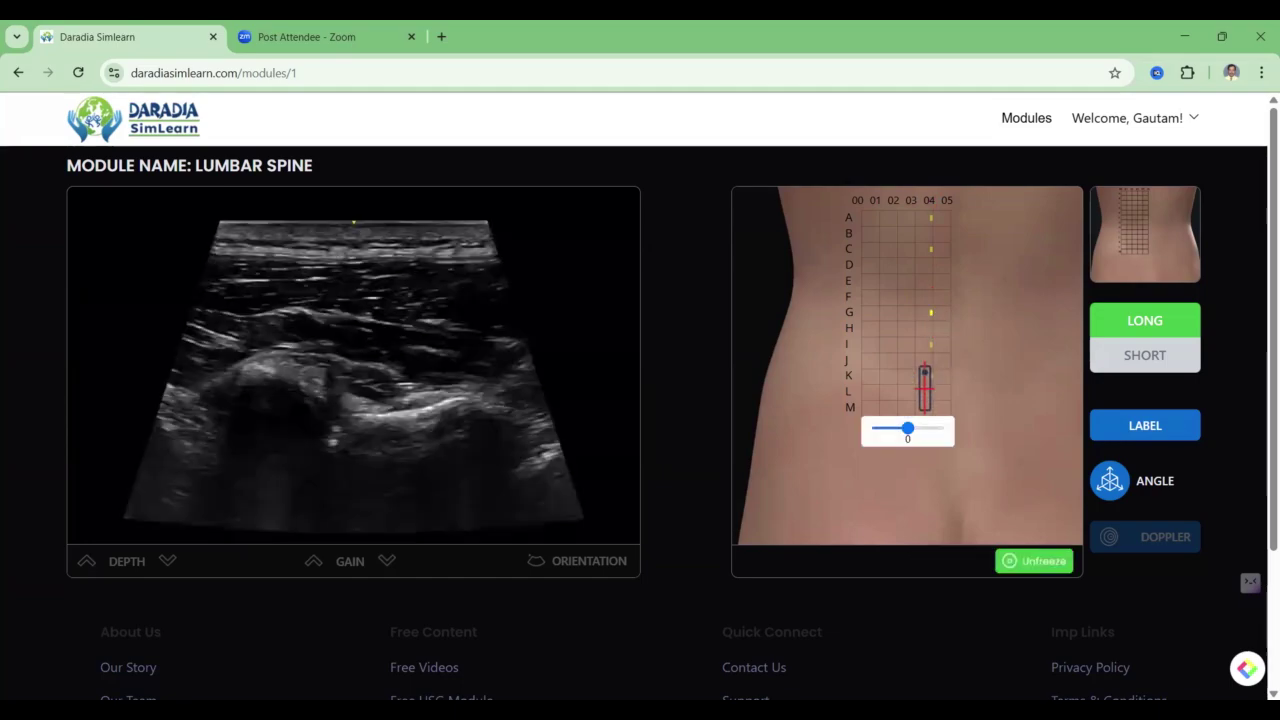
pyautogui.click(893, 436)
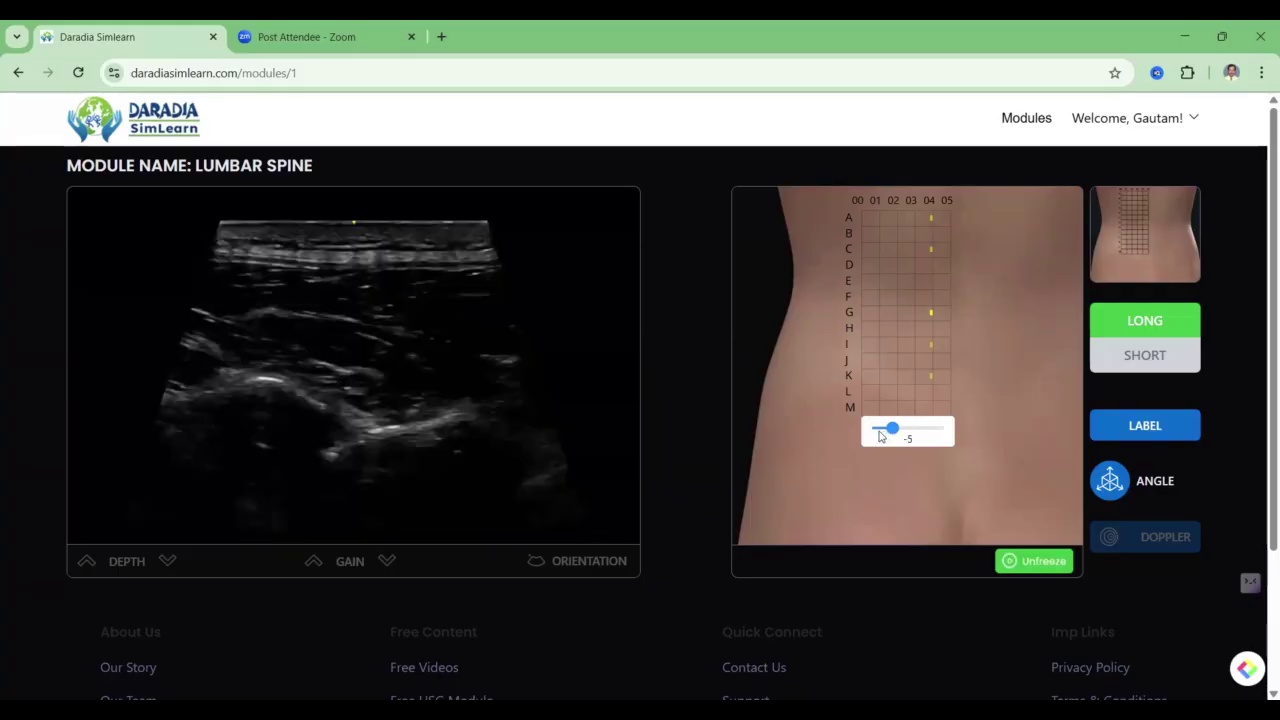
pyautogui.moveTo(893, 436); pyautogui.dragTo(947, 432)
pyautogui.moveTo(938, 431); pyautogui.dragTo(922, 433)
# - Switch to Doppler mode and freeze a scan at column 03 near rows E–G
pyautogui.click(1145, 537)
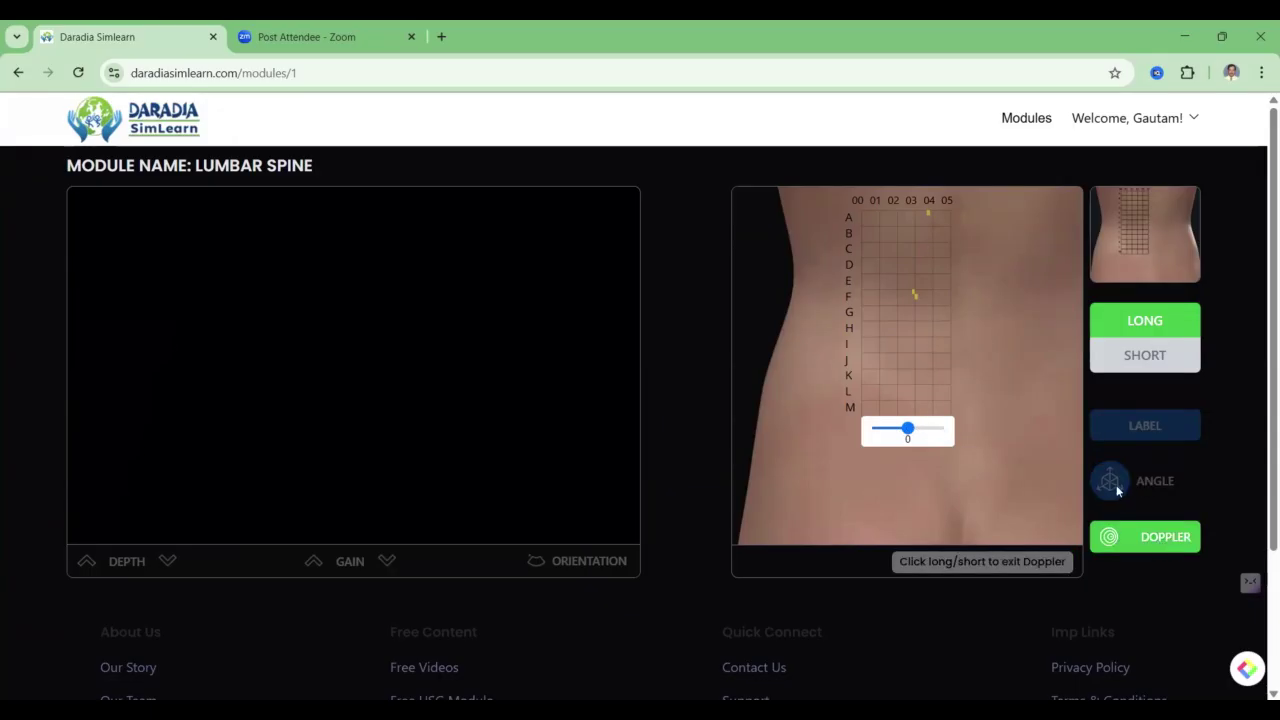
pyautogui.click(912, 295)
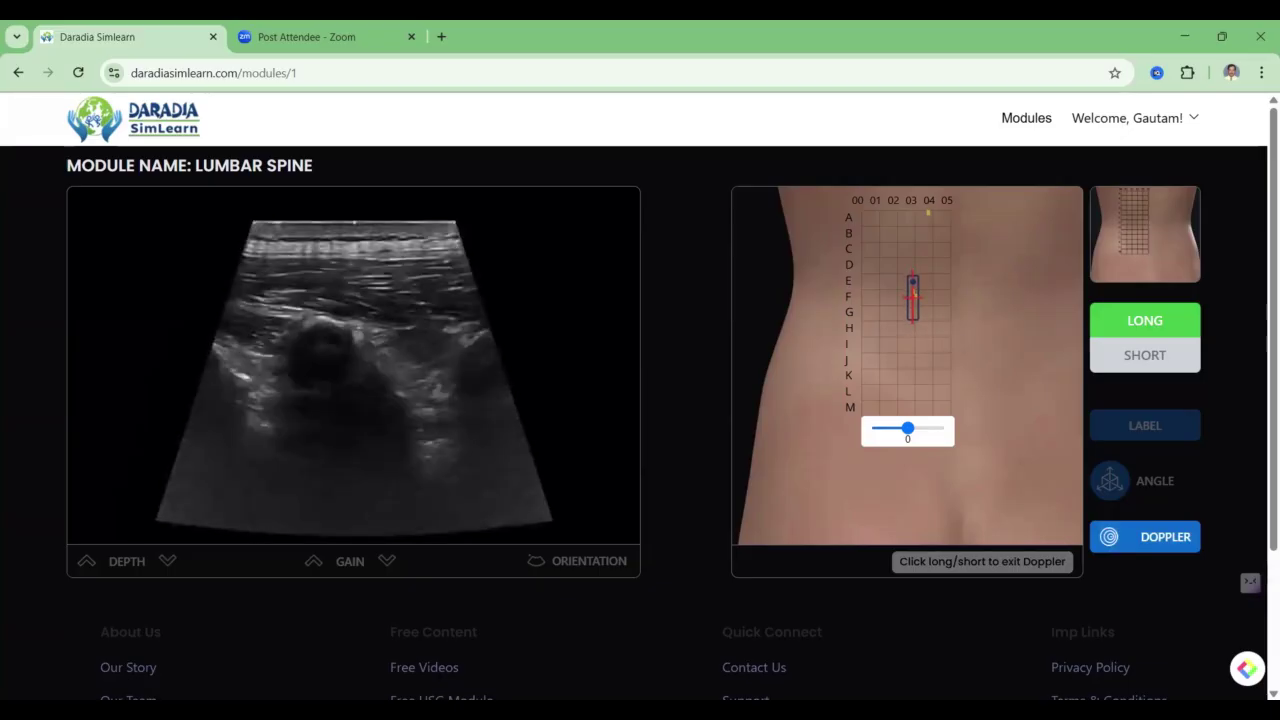
pyautogui.click(912, 295)
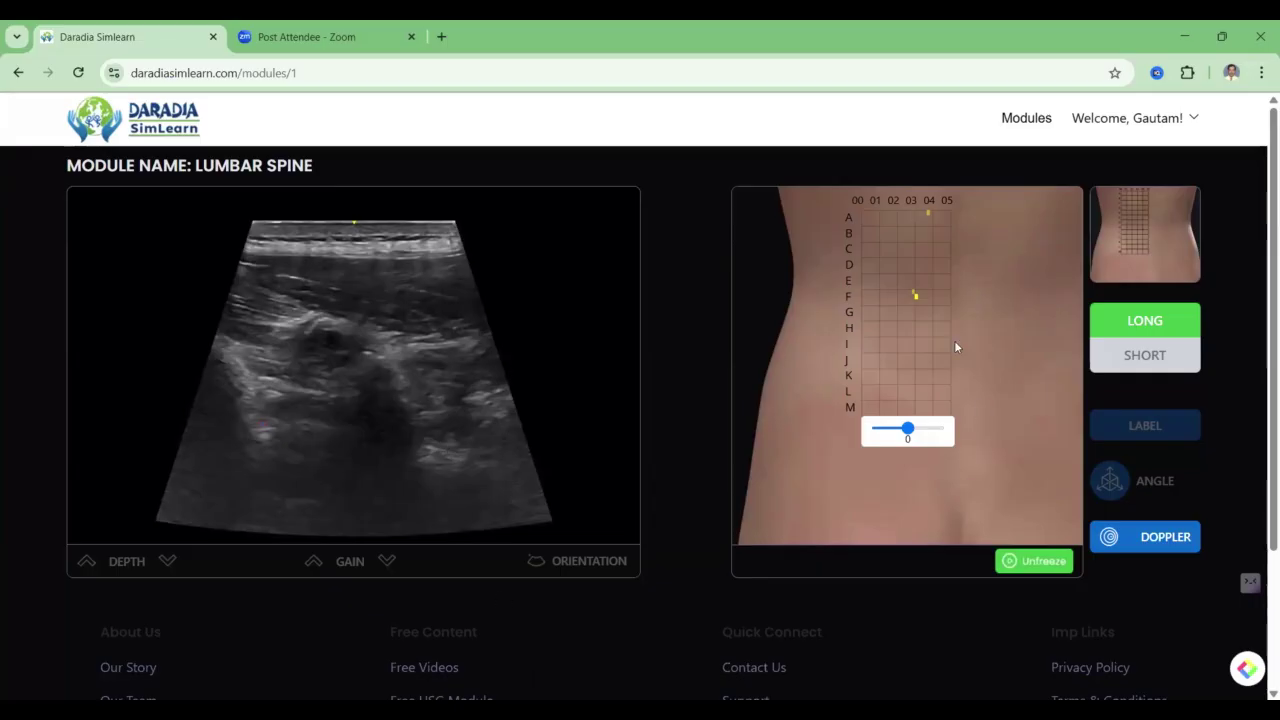
# - Unfreeze and slide the probe from column 02, rows H–J, up to column 01, rows B–D
pyautogui.click(1166, 539)
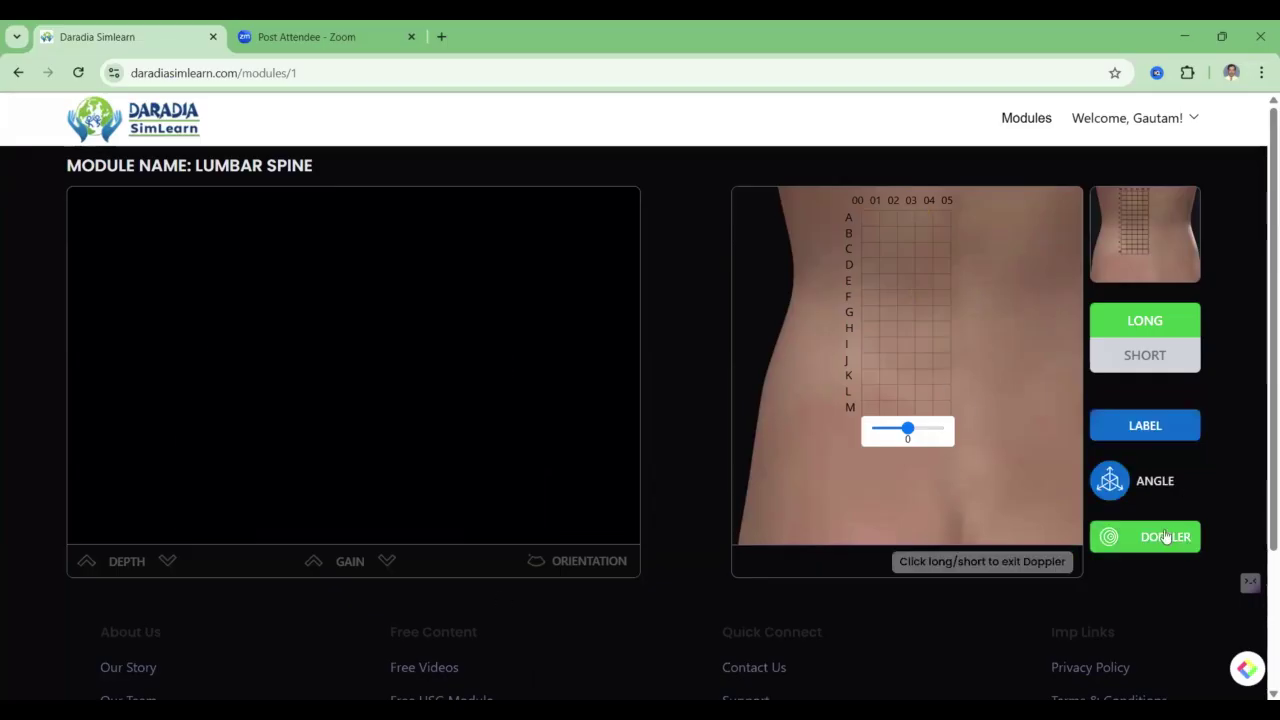
pyautogui.click(904, 340)
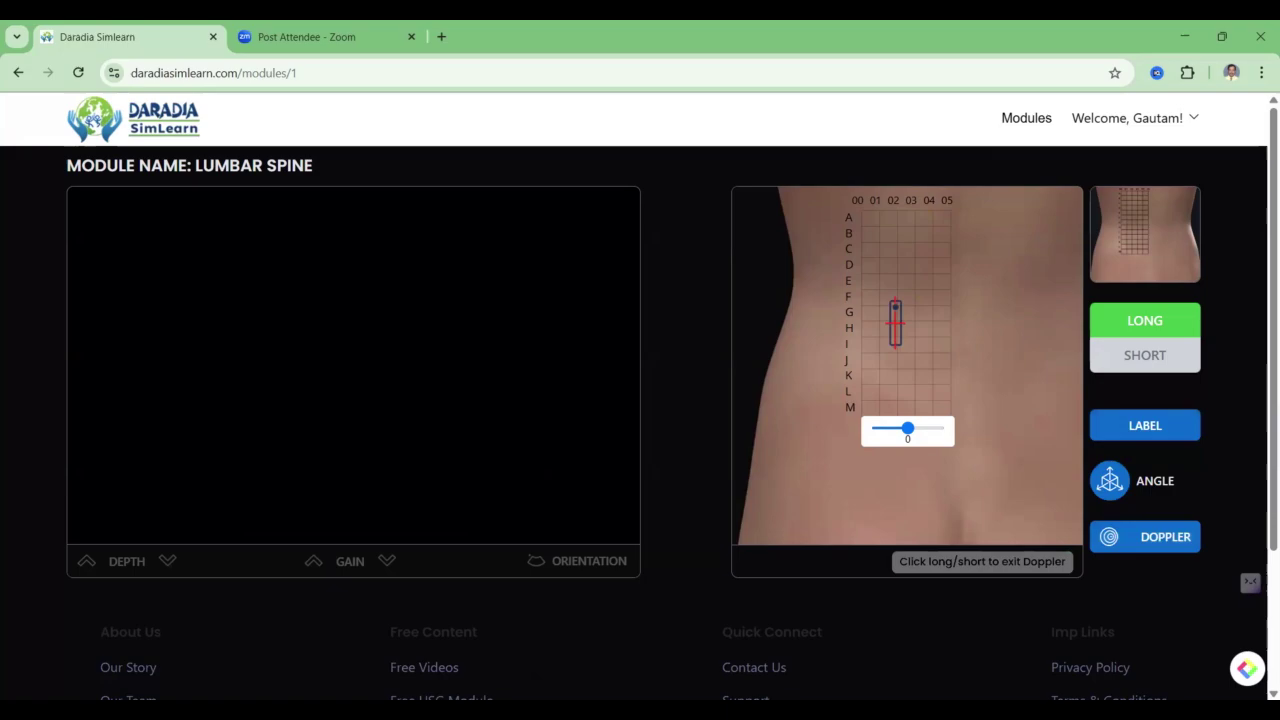
pyautogui.moveTo(904, 345); pyautogui.dragTo(879, 250)
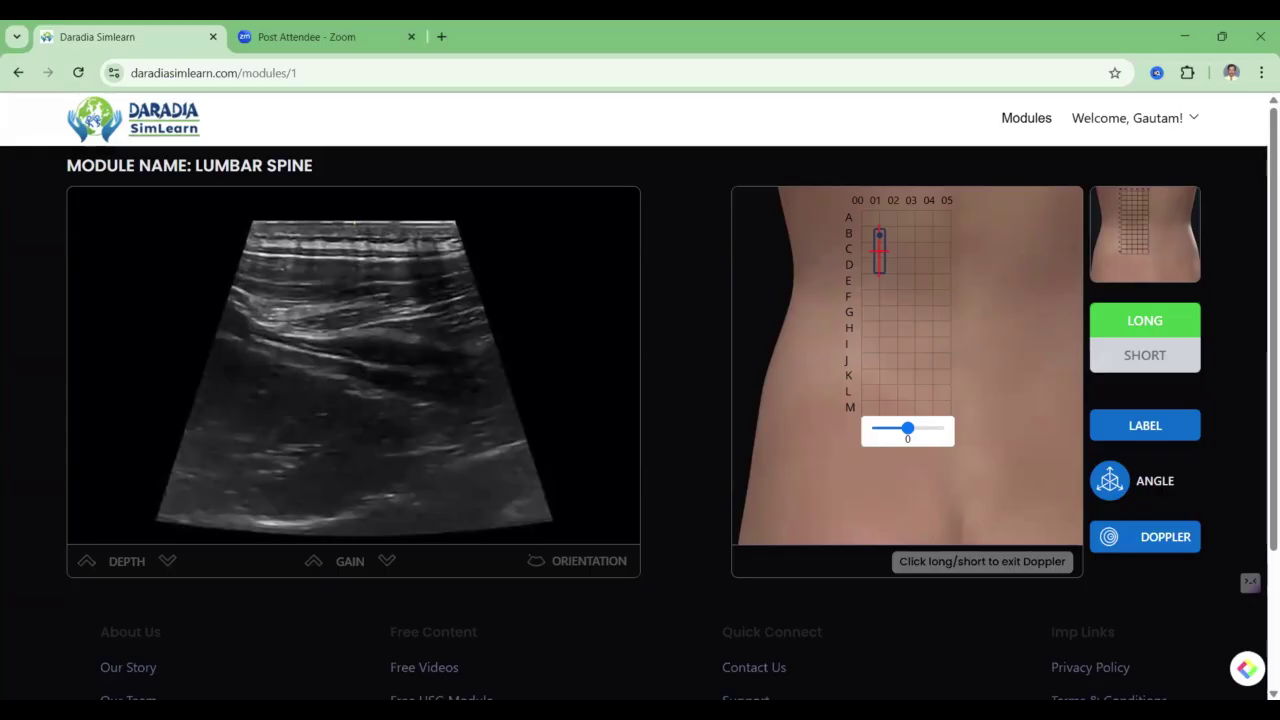
pyautogui.click(928, 300)
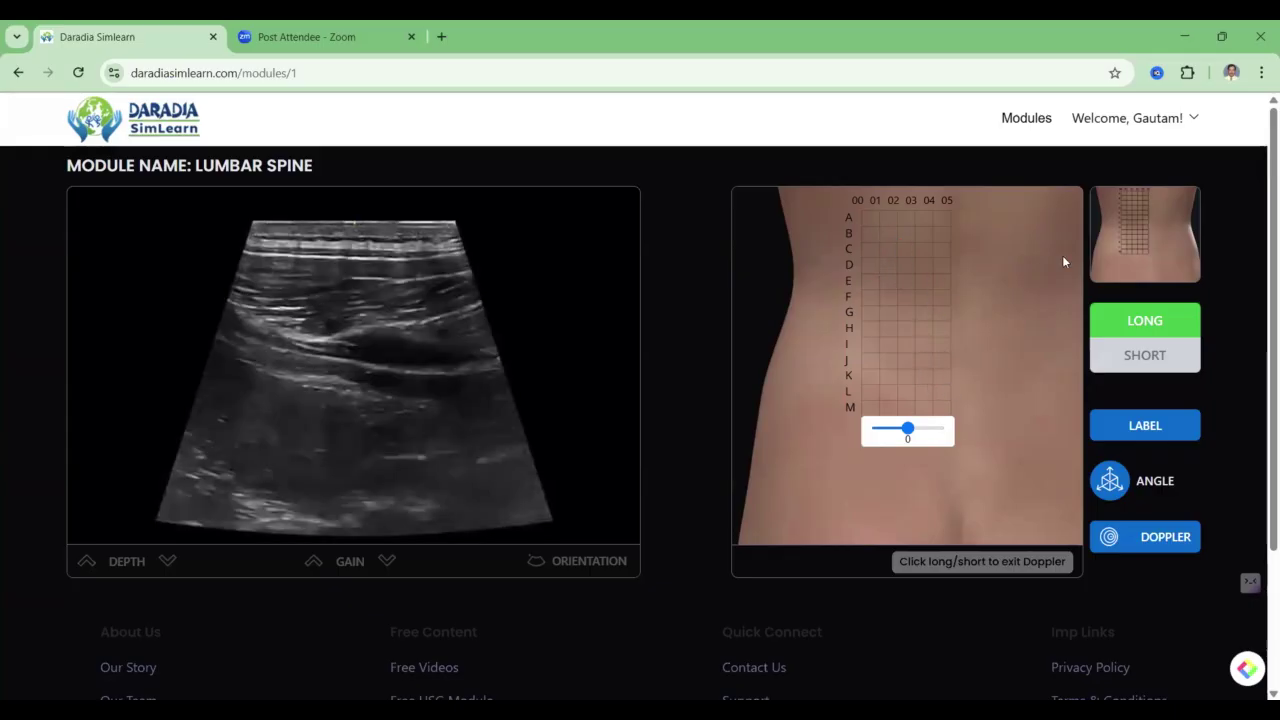